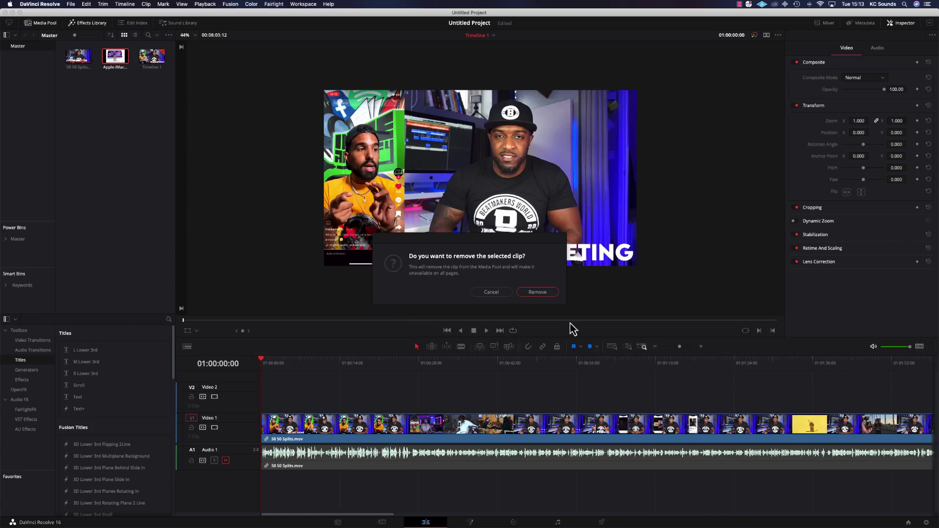
Bring the 4 Ways To Level Vocals clip from Finder onto the timeline.
left_click(538, 293)
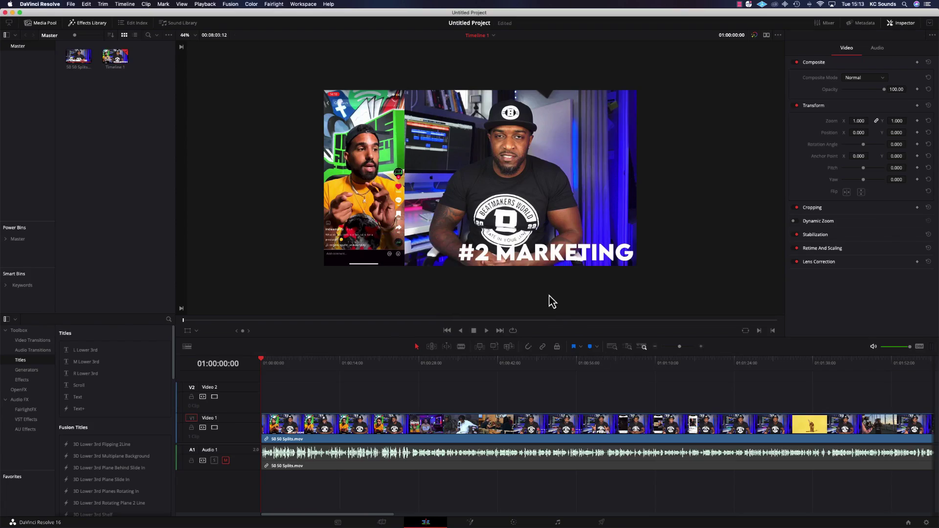
mouse_move(2, 4)
left_click(712, 139)
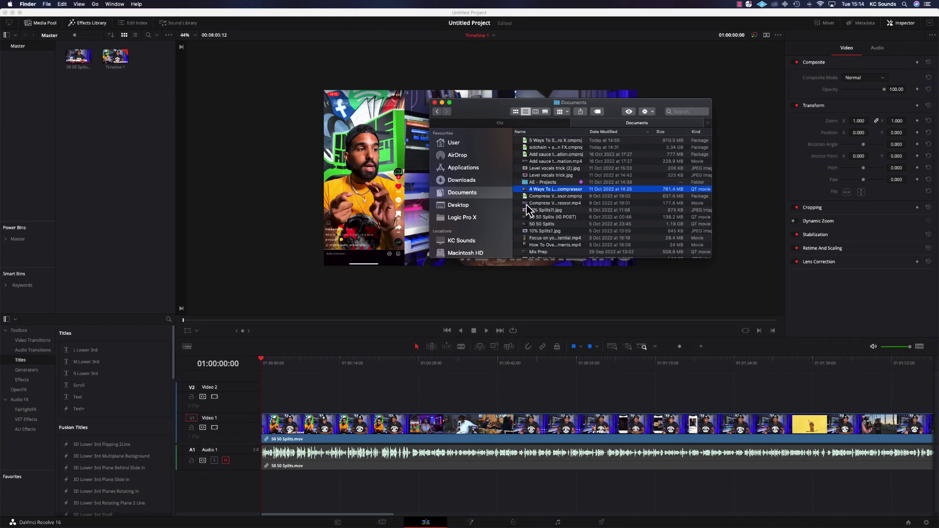
left_click(122, 193)
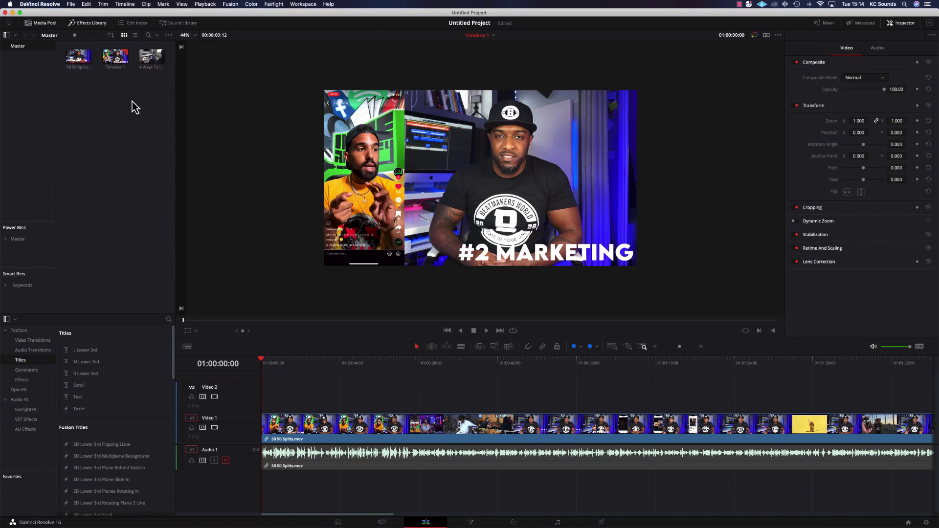
left_click_drag(151, 56, 272, 381)
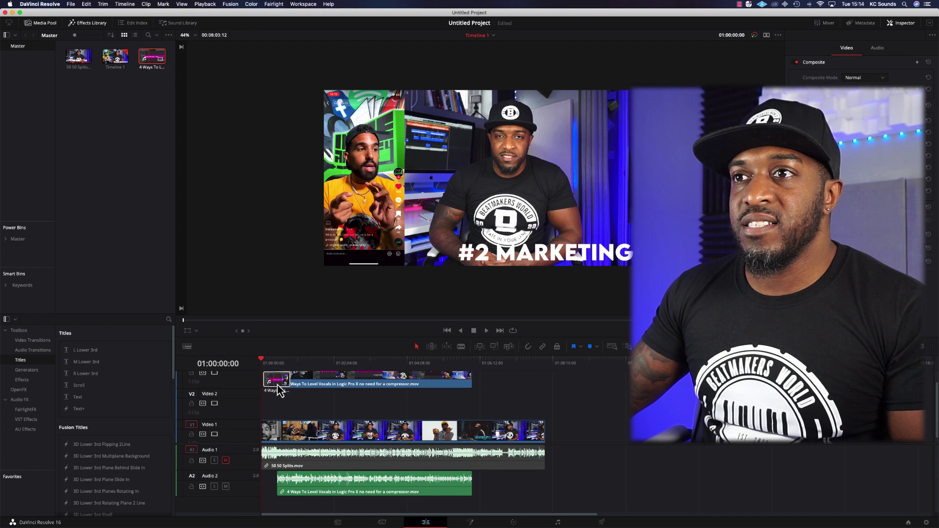
Delete the clip's audio and move its video to Video 2 at the timeline start.
key("Delete")
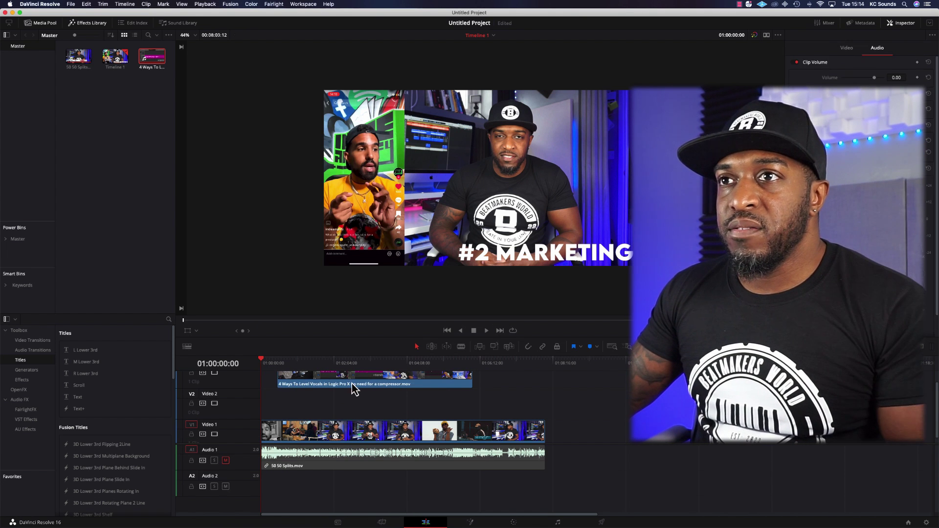
left_click_drag(352, 386, 337, 413)
key("super+equal")
key("super+equal")
key("super+equal")
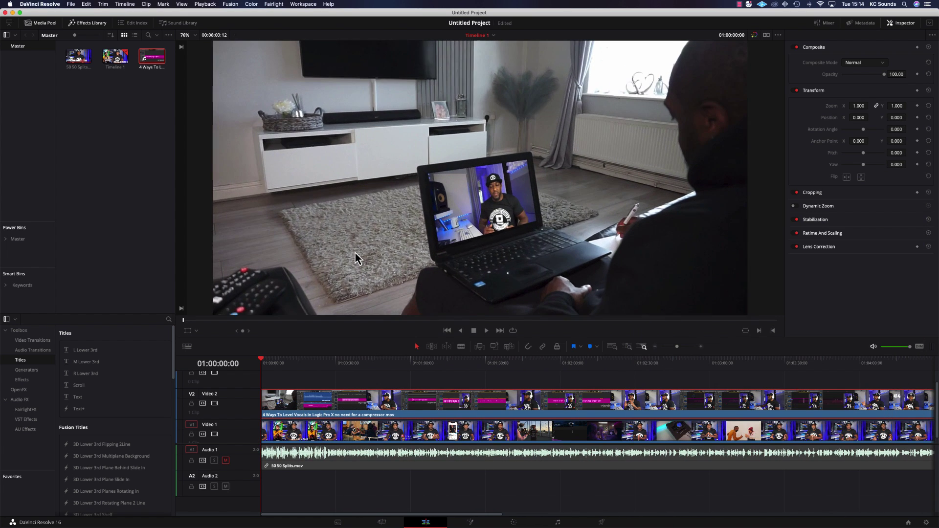
scroll(355, 252, "down", 3)
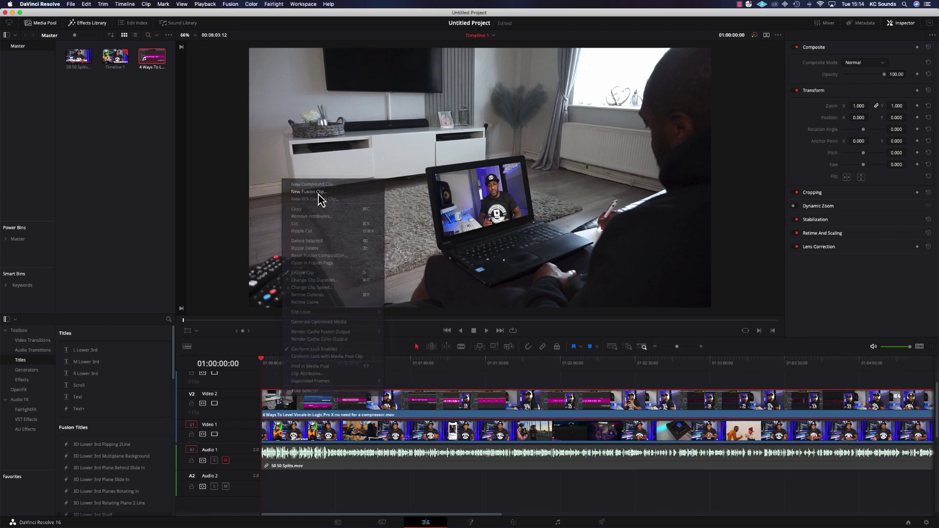
Make Fusion Clips from the Video 2 and Video 1 clips, then open Fusion Clip 1 in Fusion.
left_click(309, 192)
right_click(290, 437)
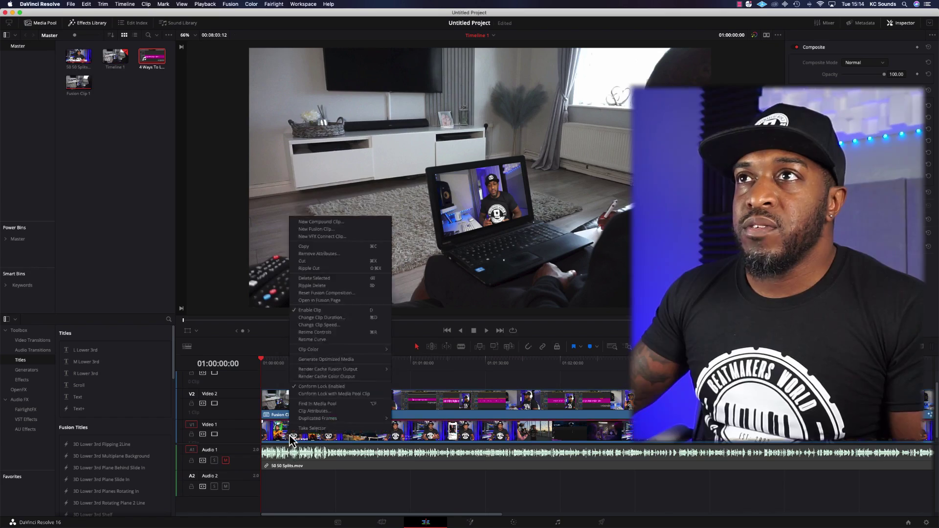
left_click(320, 230)
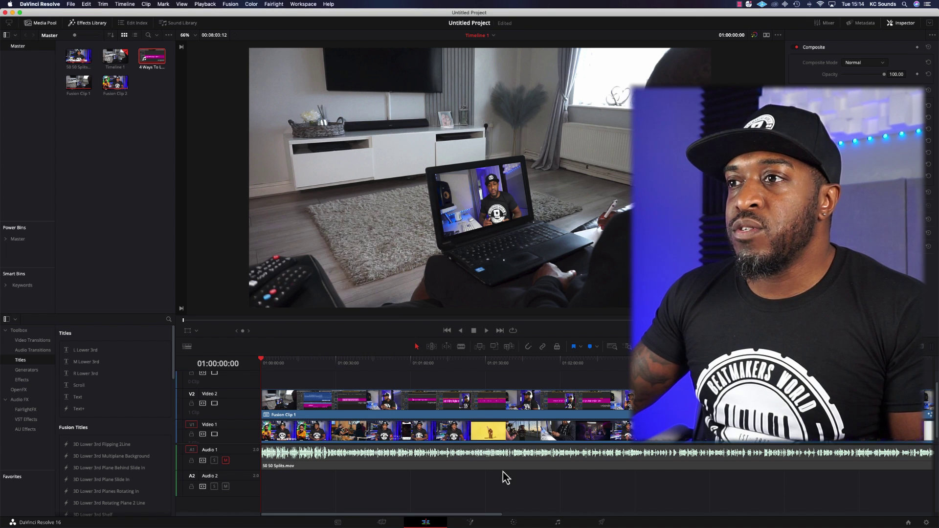
left_click(469, 517)
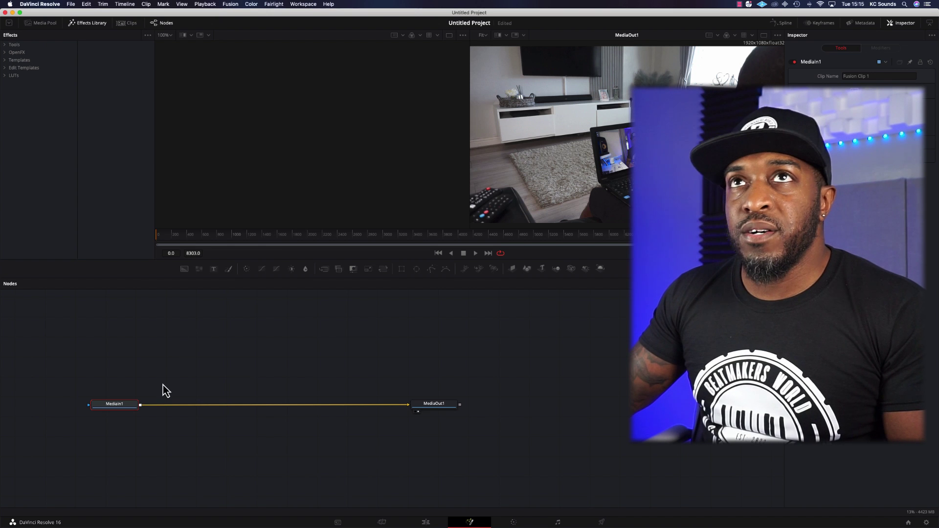
Replace MediaIn1 with a fresh node from the Media Pool and connect it to MediaOut1.
left_click(45, 23)
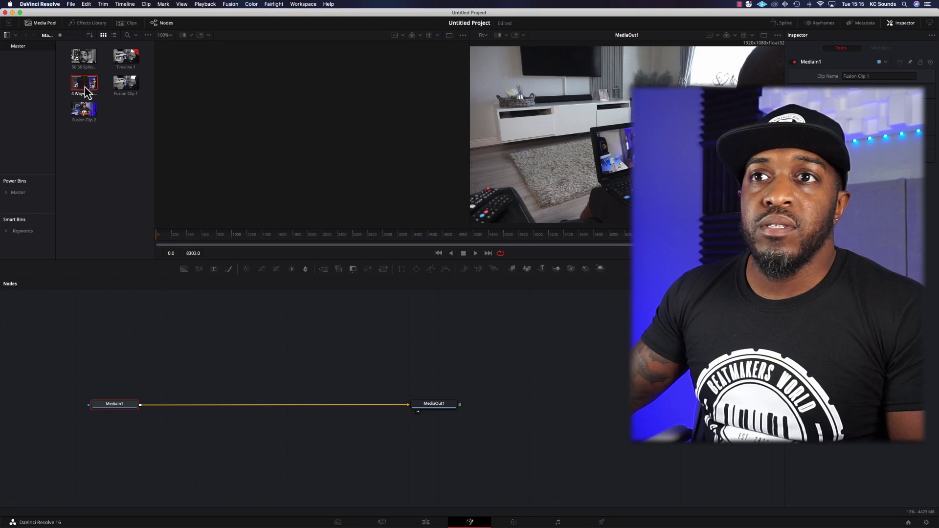
left_click(117, 408)
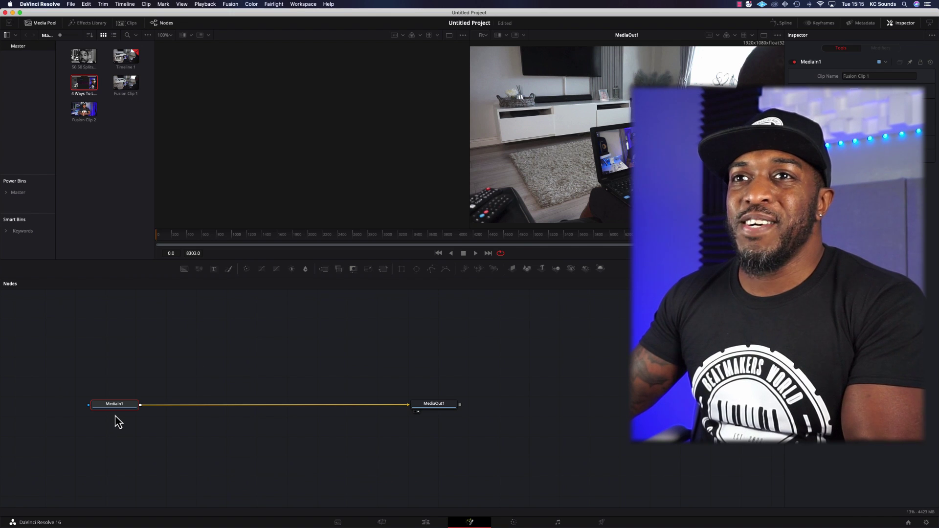
key("Delete")
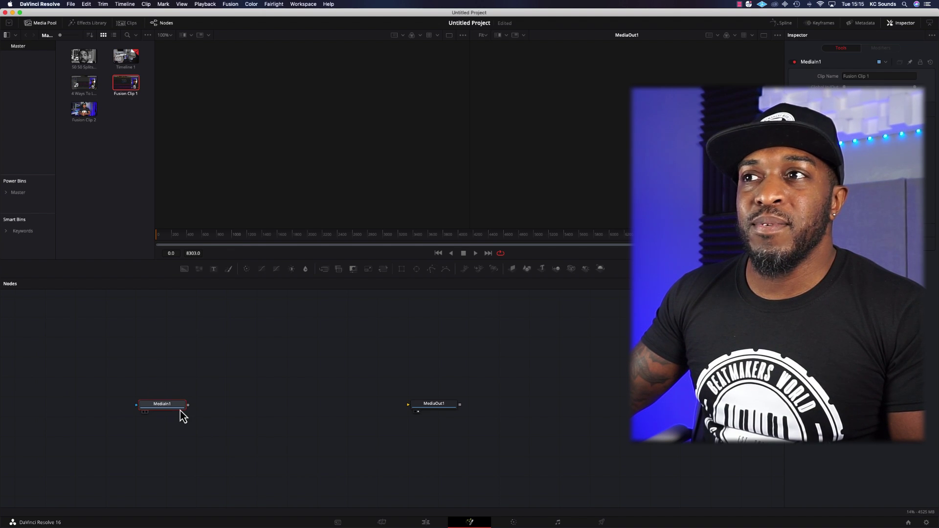
left_click_drag(190, 406, 408, 405)
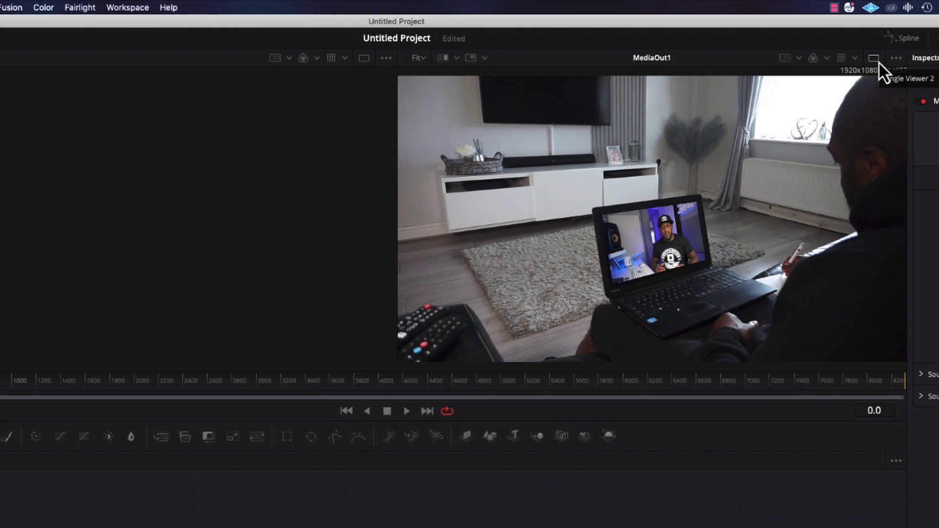
Switch to a single enlarged viewer and add Fusion Clip 2 to the node graph as MediaIn2.
left_click(878, 61)
left_click_drag(133, 260, 119, 316)
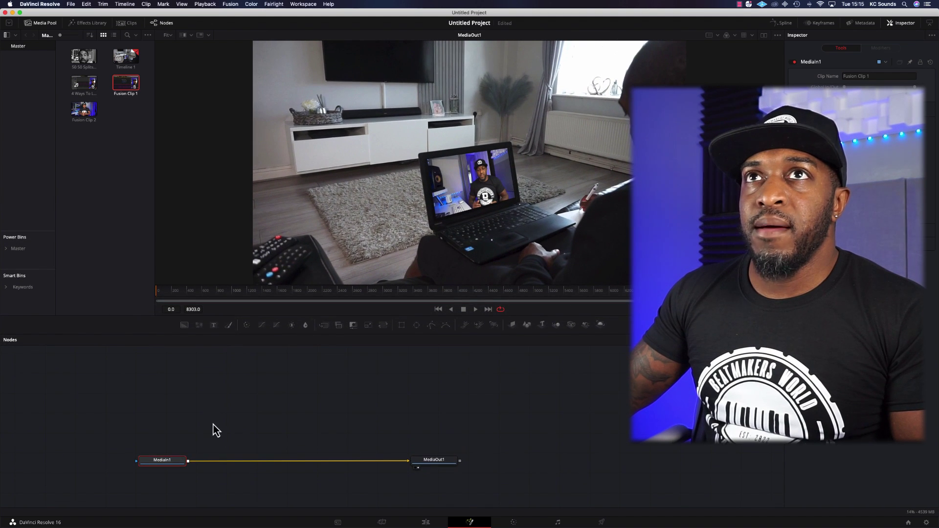
left_click_drag(299, 422, 297, 419)
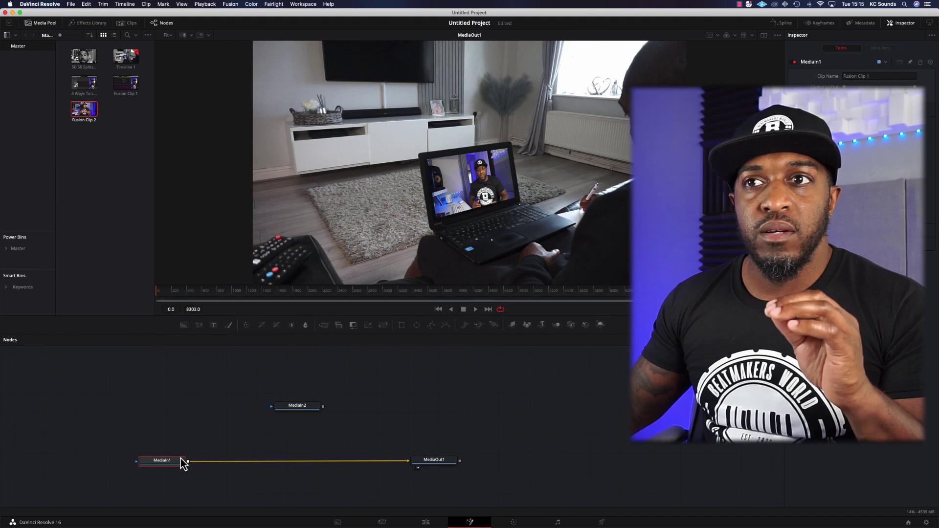
right_click(170, 463)
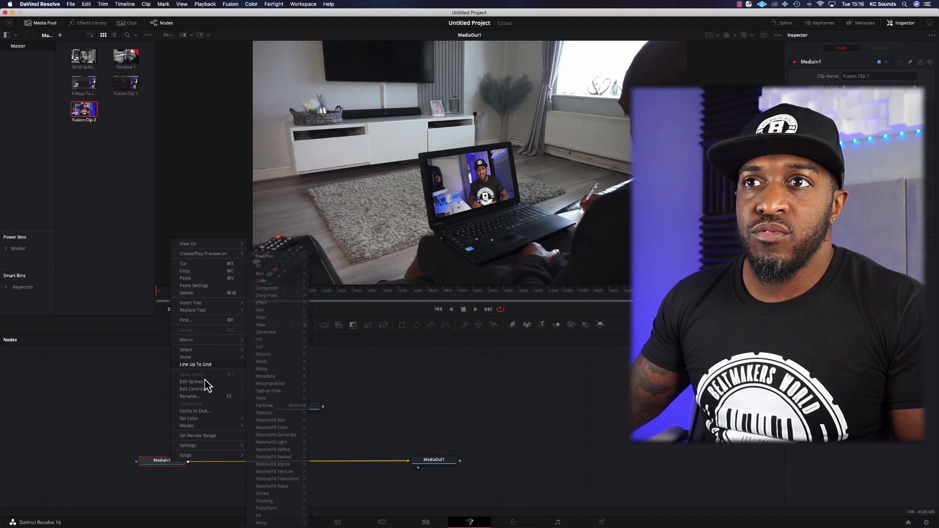
left_click(193, 396)
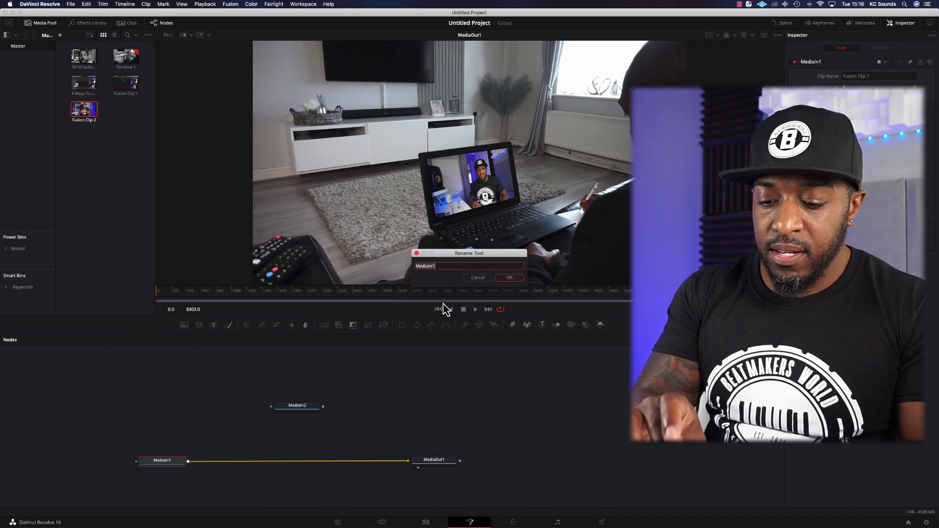
type("BG")
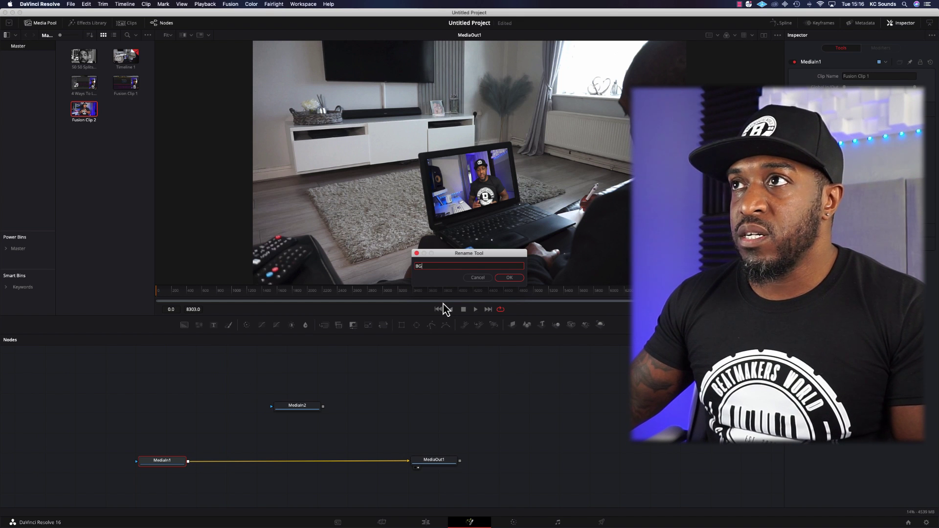
left_click(509, 277)
left_click(299, 407)
right_click(299, 407)
left_click(321, 470)
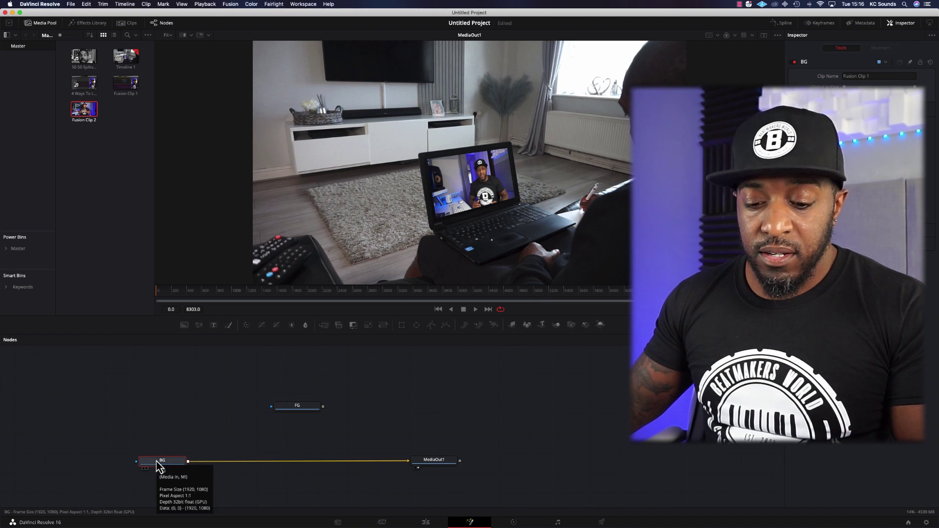
Add a Merge node on the BG-to-MediaOut1 line and slide Merge1 further right.
key("shift+space")
type("merge")
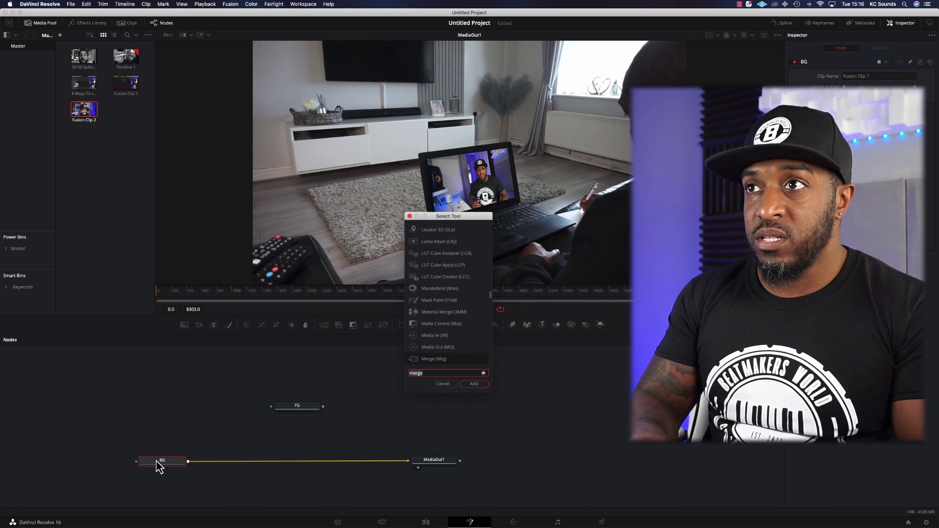
type("er")
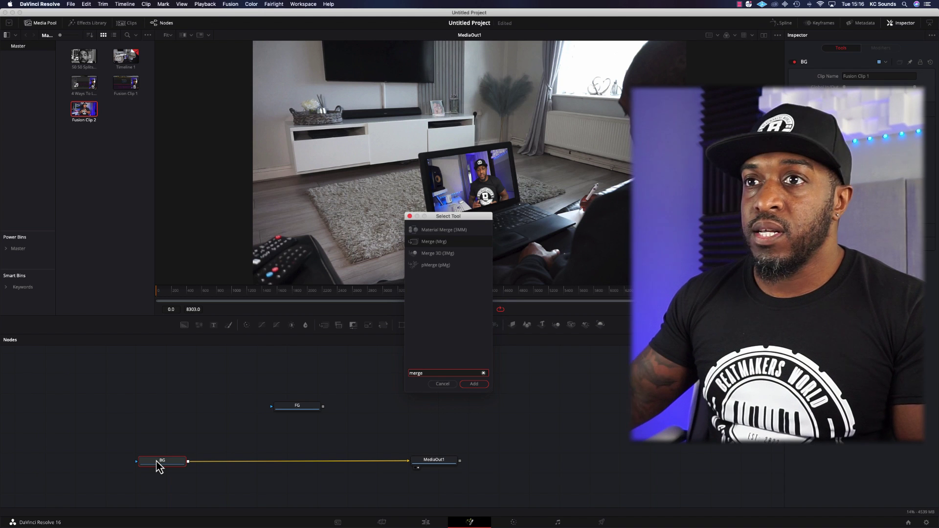
key("Return")
left_click_drag(225, 463, 299, 462)
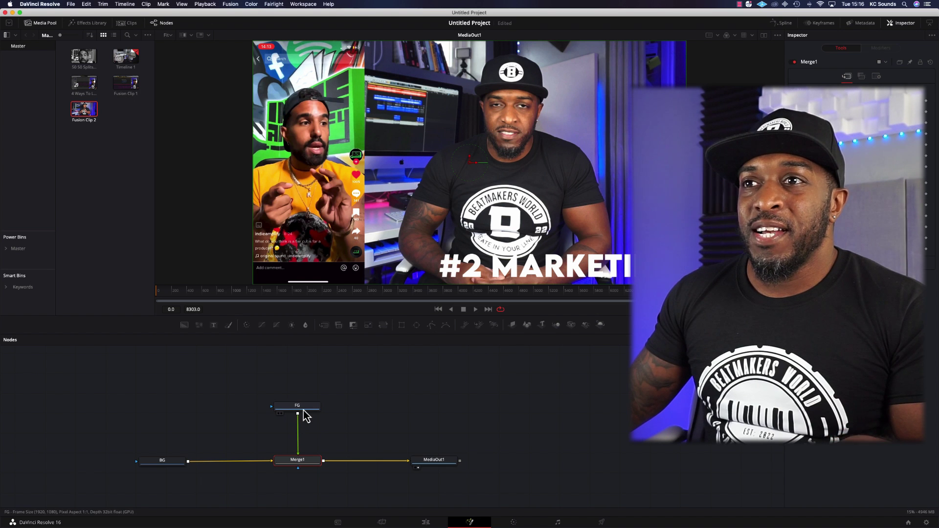
With FG selected, search 'cor' and insert a Corner Positioner between FG and Merge1.
left_click(303, 412)
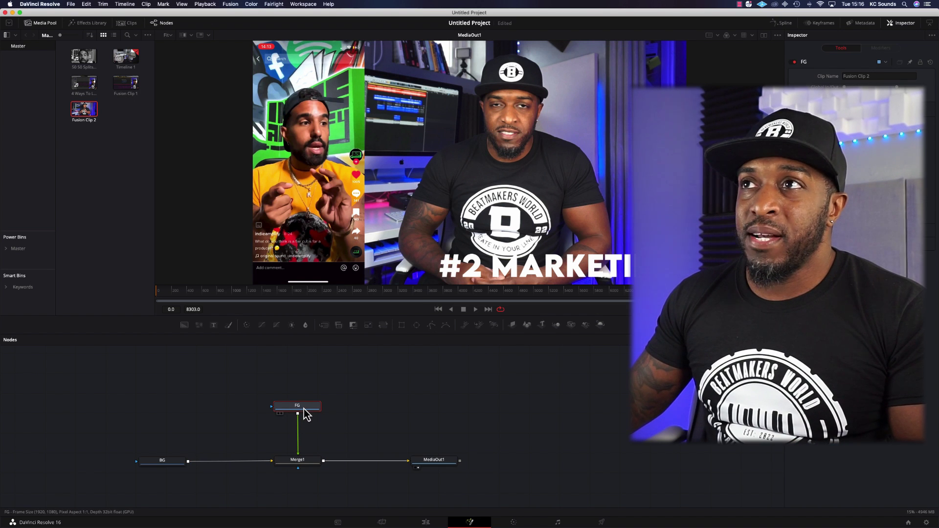
key("shift+space")
type("merge")
key("BackSpace")
key("BackSpace")
key("BackSpace")
key("BackSpace")
key("BackSpace")
type("corner")
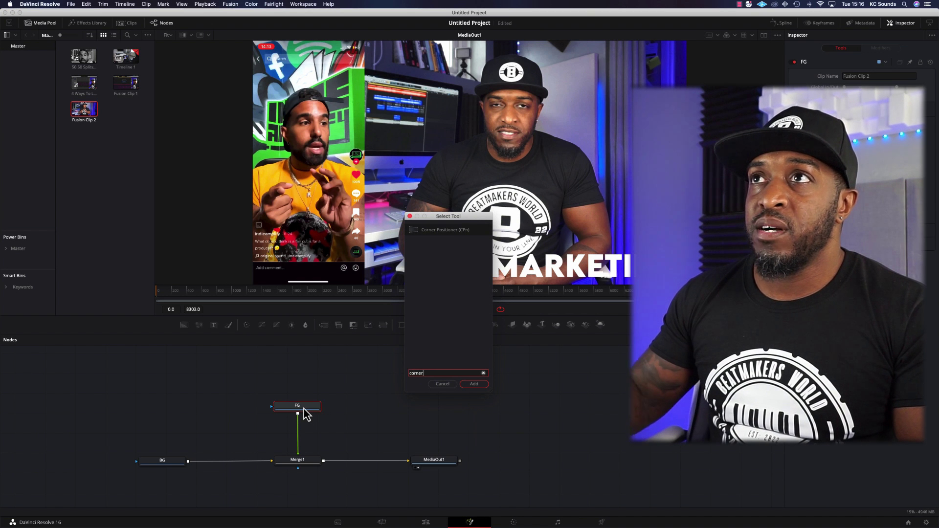
key("Return")
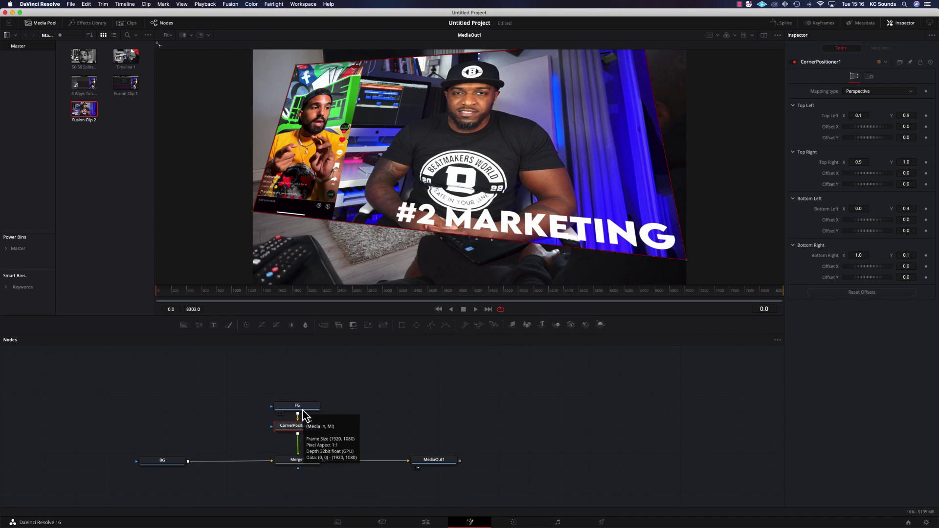
Drag all four Corner Positioner handles onto the laptop screen corners, zooming to refine bottom-left.
left_click_drag(593, 232, 546, 229)
left_click_drag(295, 215, 438, 222)
scroll(592, 81, "up", 2)
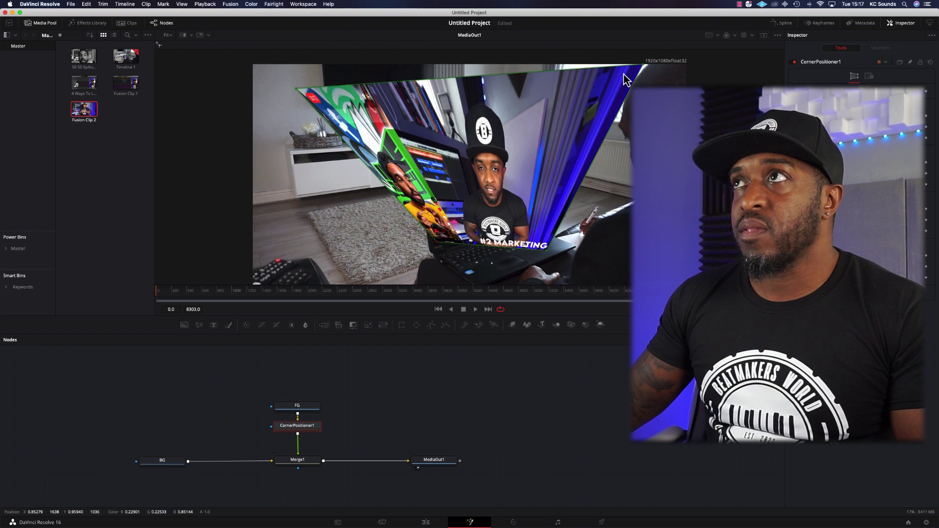
left_click_drag(642, 65, 508, 179)
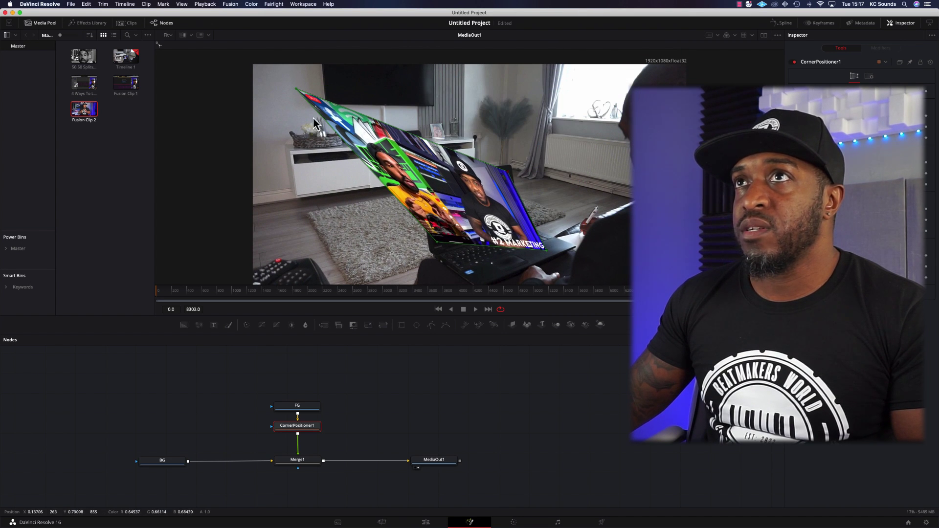
left_click_drag(296, 88, 428, 187)
left_click_drag(549, 253, 513, 223)
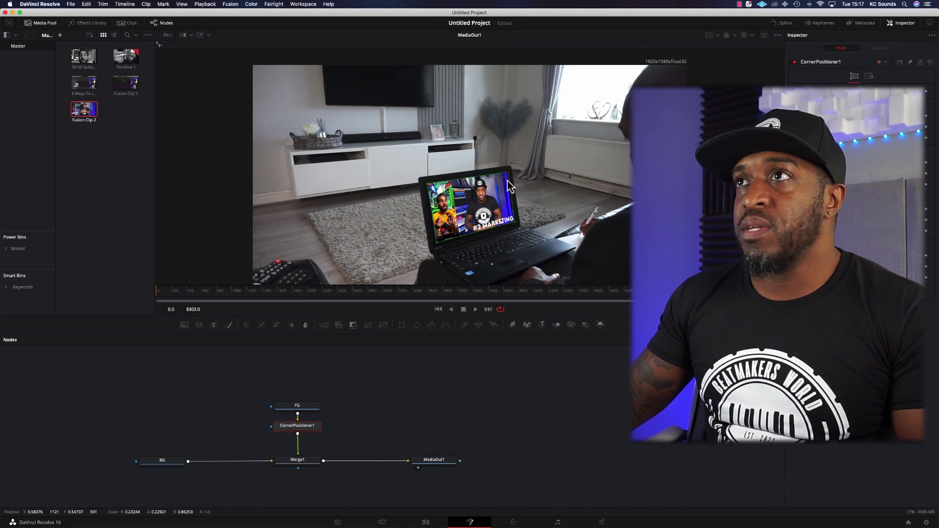
scroll(510, 186, "up", 1)
scroll(509, 182, "up", 5)
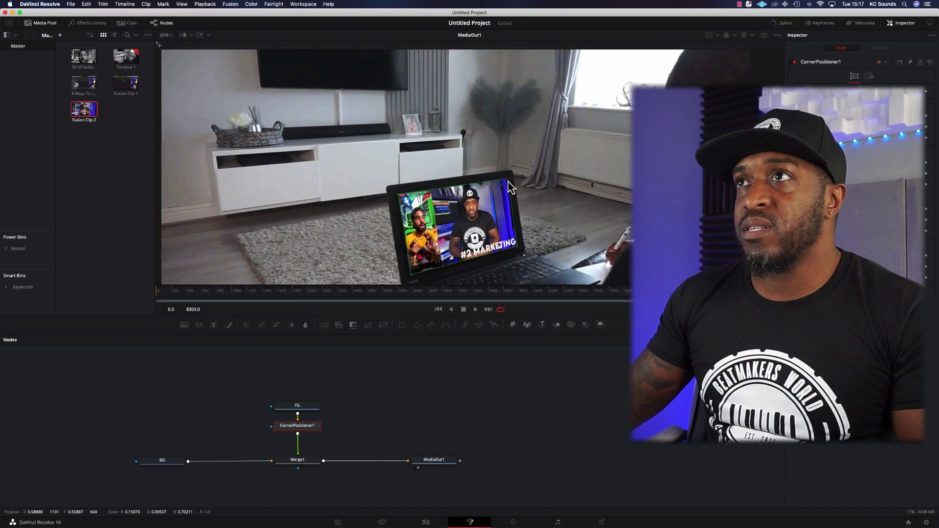
scroll(518, 183, "down", 5)
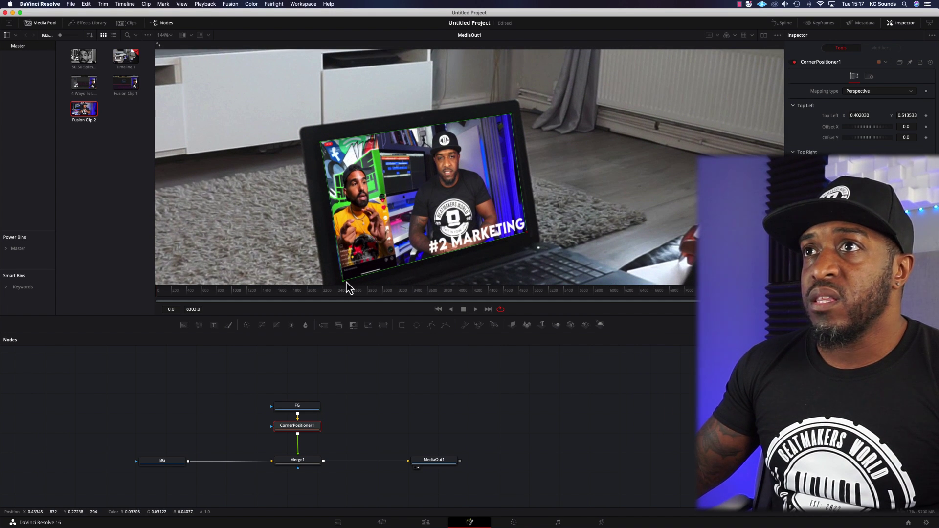
mouse_move(346, 283)
left_mouse_down()
mouse_move(344, 272)
mouse_move(342, 280)
left_mouse_up()
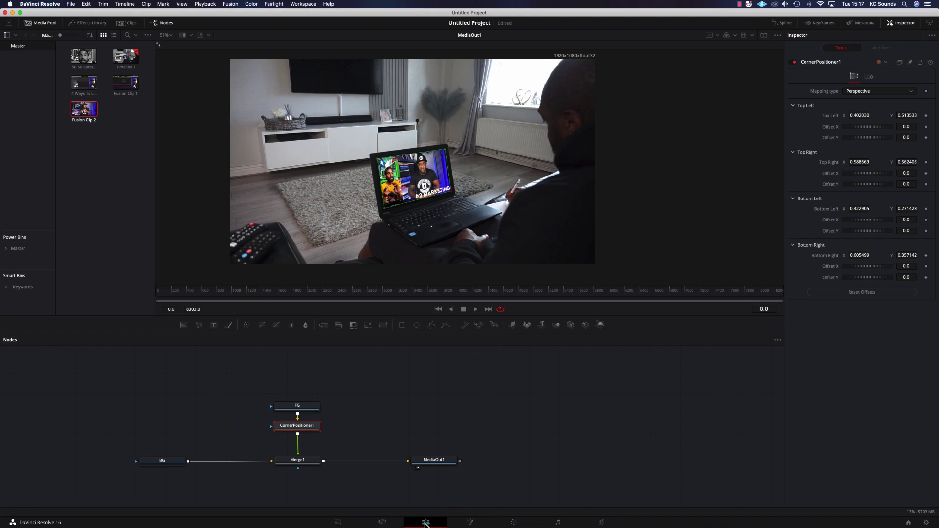
left_click(426, 523)
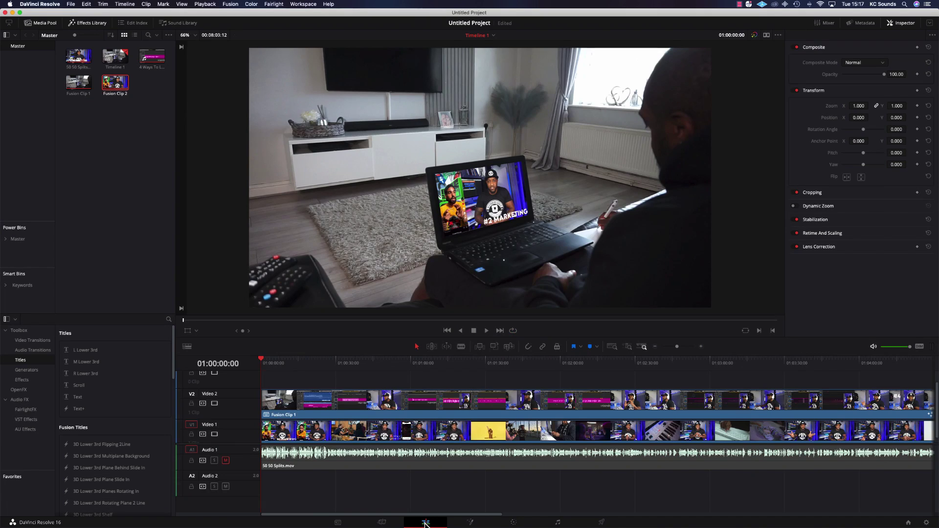
left_click(482, 522)
scroll(442, 250, "up", 3)
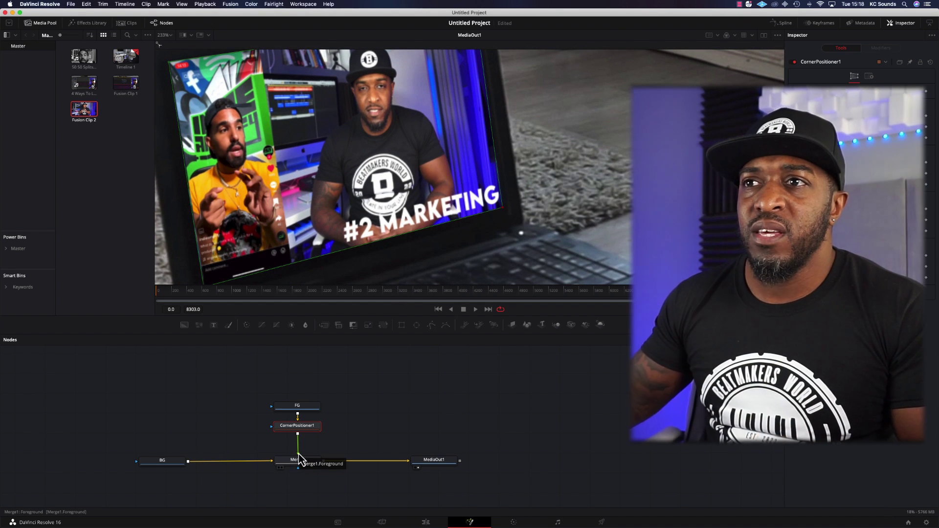
Insert a Color Curves node after the FG clip.
left_click(312, 407)
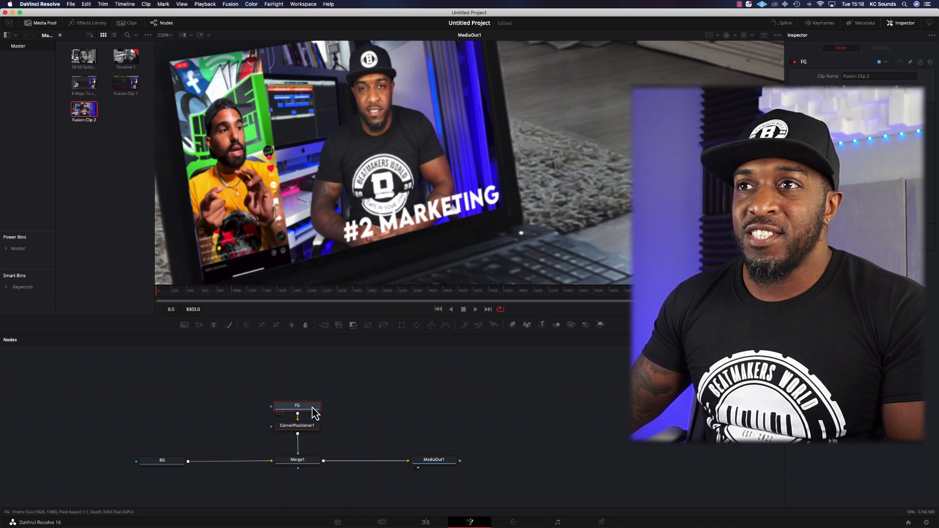
key("shift+space")
type("corner")
key("BackSpace")
key("BackSpace")
key("BackSpace")
key("BackSpace")
key("BackSpace")
key("BackSpace")
type("colo")
left_click(433, 255)
left_click(474, 384)
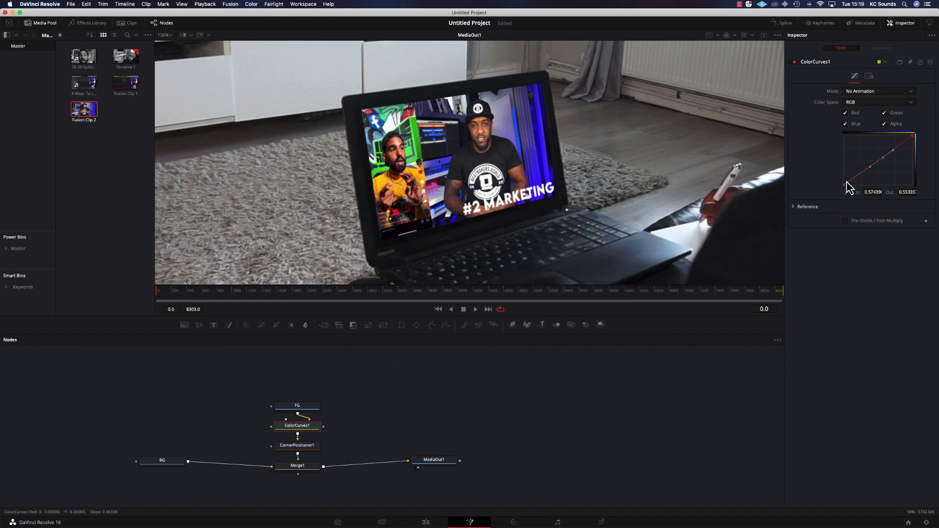
Raise the Color Curves point to brighten the laptop-screen video, then return to the Edit page.
left_click_drag(880, 165, 898, 151)
scroll(711, 174, "down", 5)
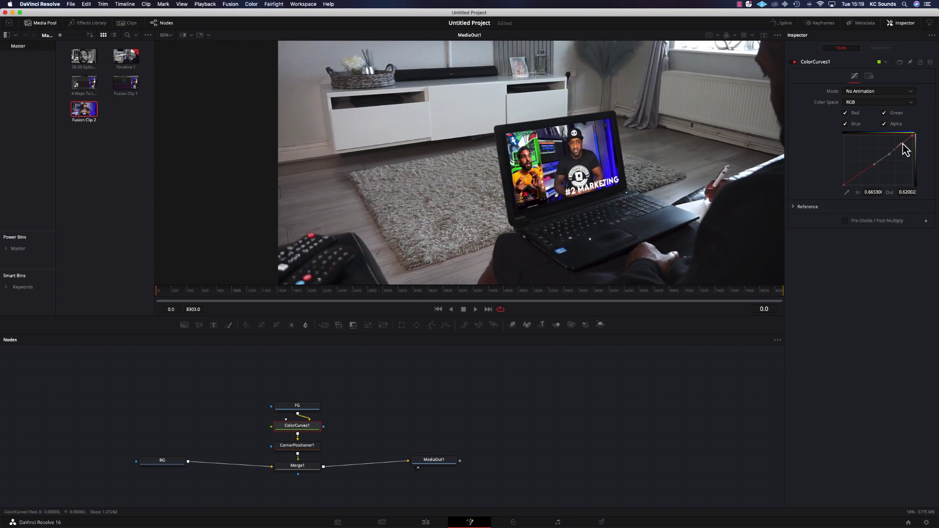
left_click(425, 522)
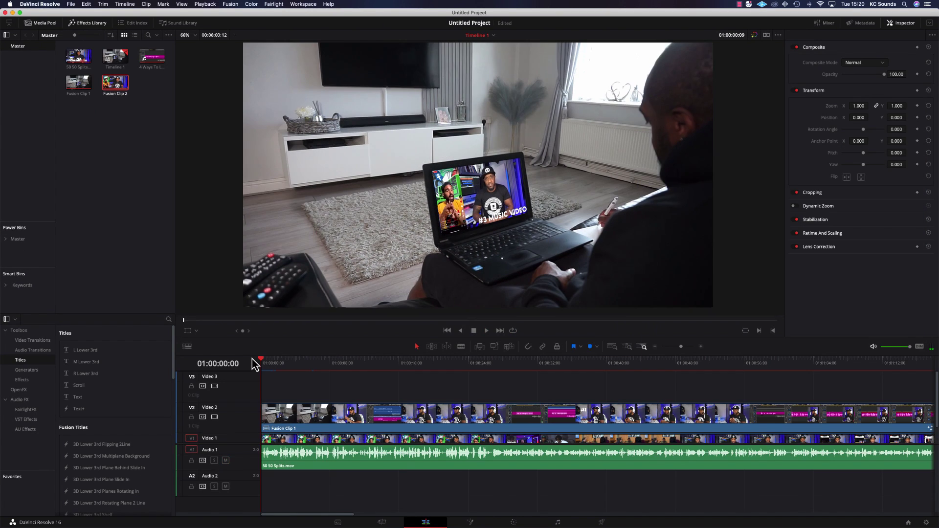
Play Timeline 1 on the Edit page to preview the laptop-screen composite.
key("space")
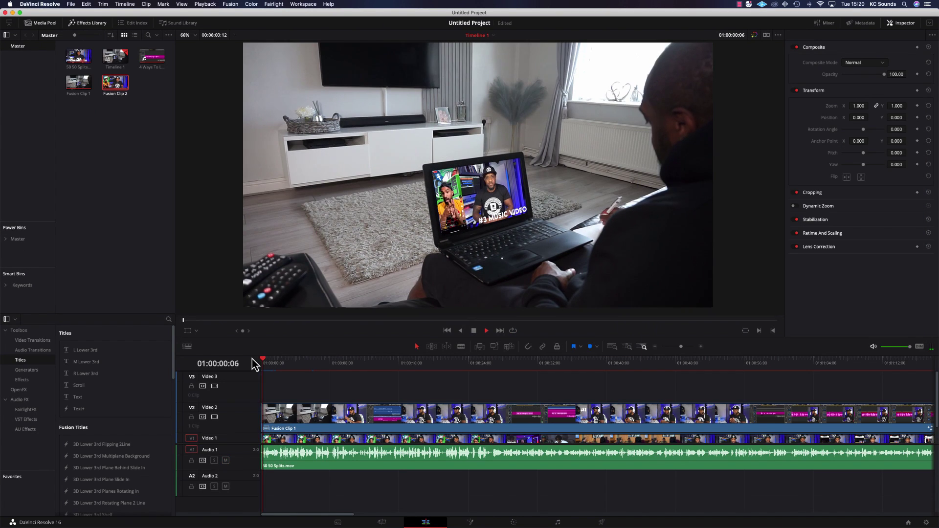